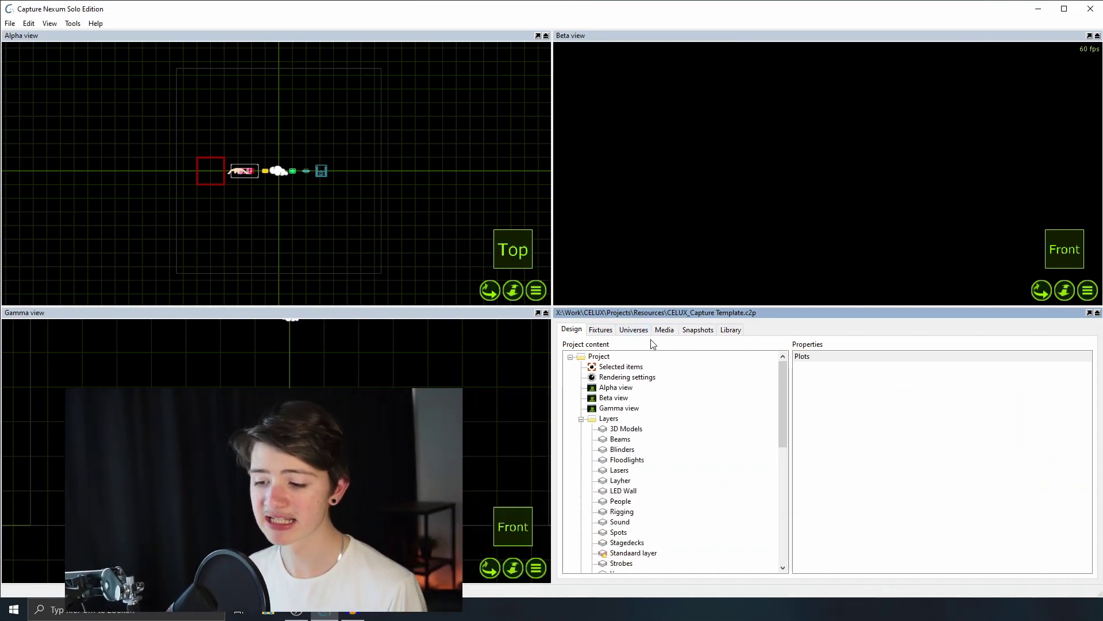
- Review the properties of the project and of the Alpha, Beta and Gamma views
click(598, 356)
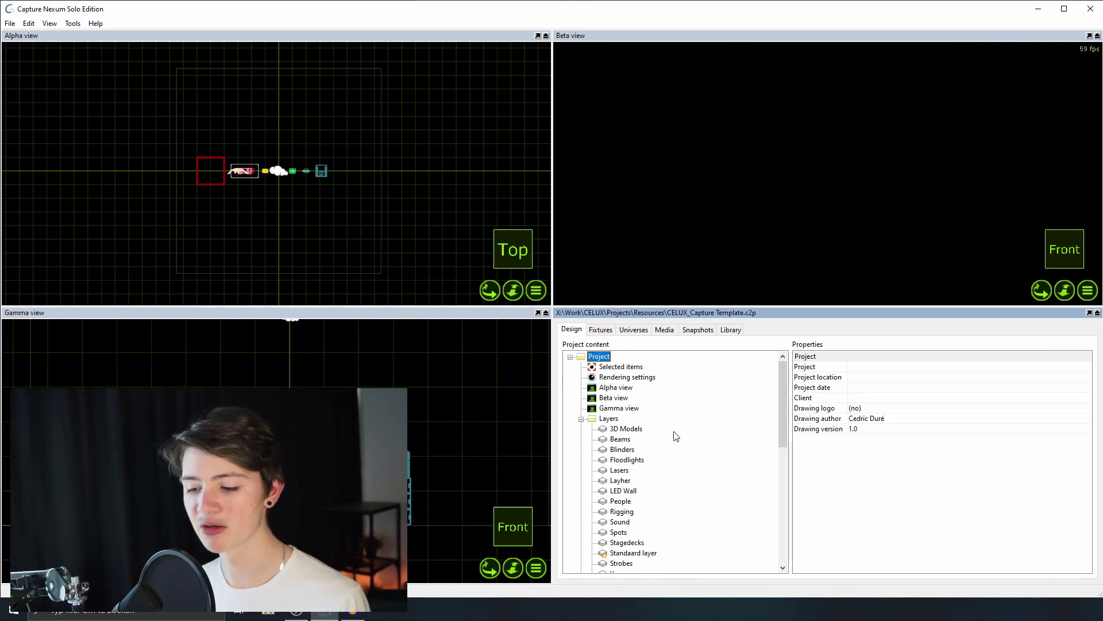
click(612, 397)
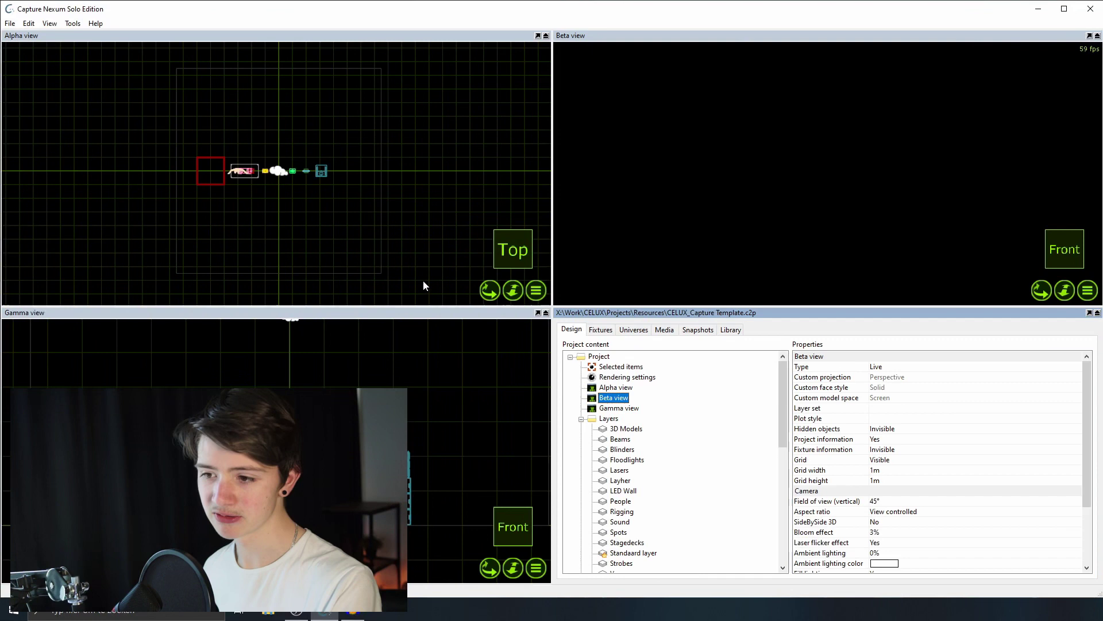
click(615, 387)
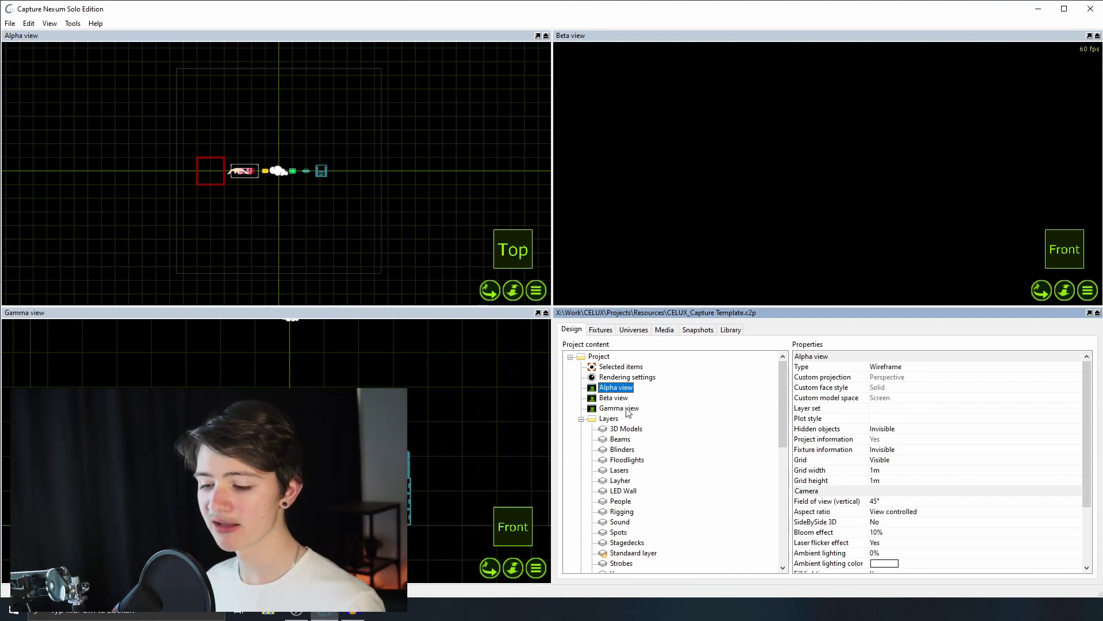
click(617, 408)
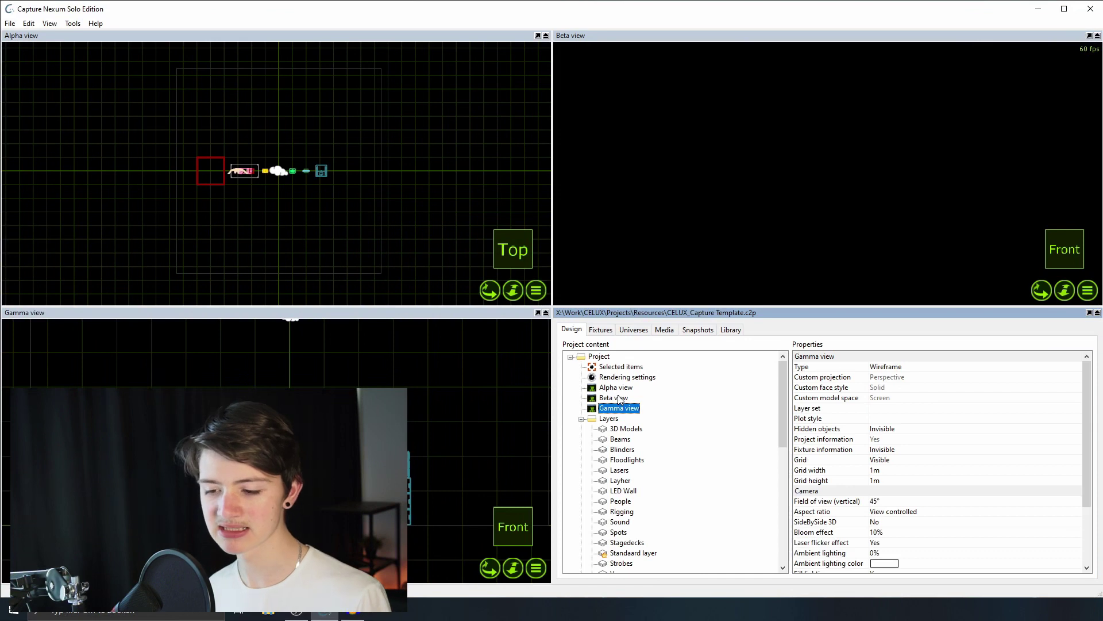
click(619, 399)
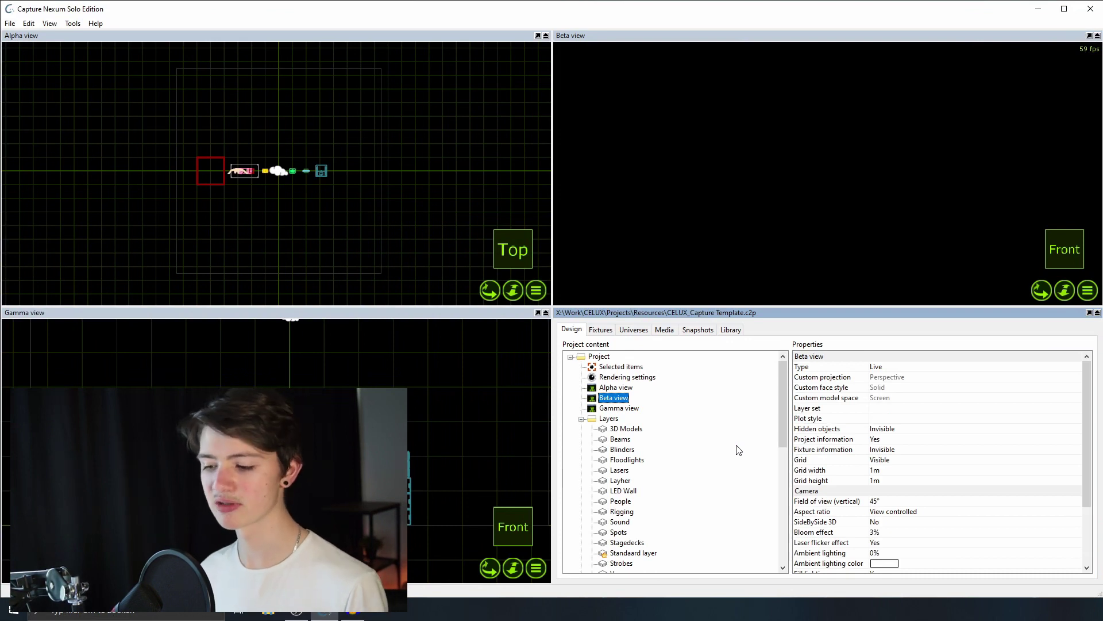
- Examine the layer overview and the settings of the 3D Models, Beams, Blinders, Floodlights, Lasers and Layher layers
scroll(661, 414, down, 1)
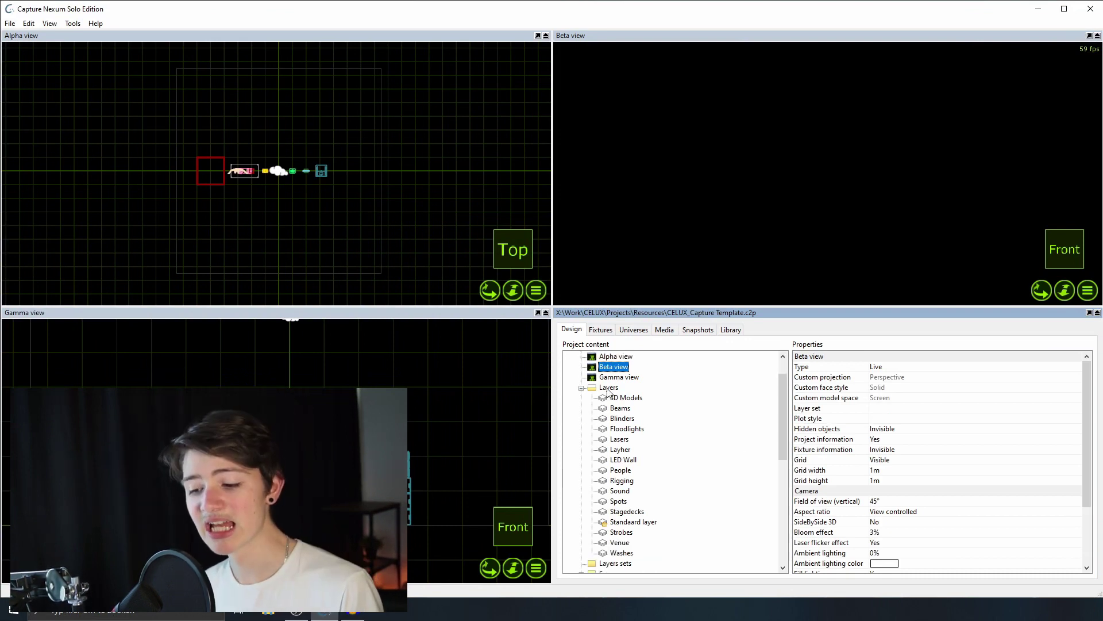
click(623, 389)
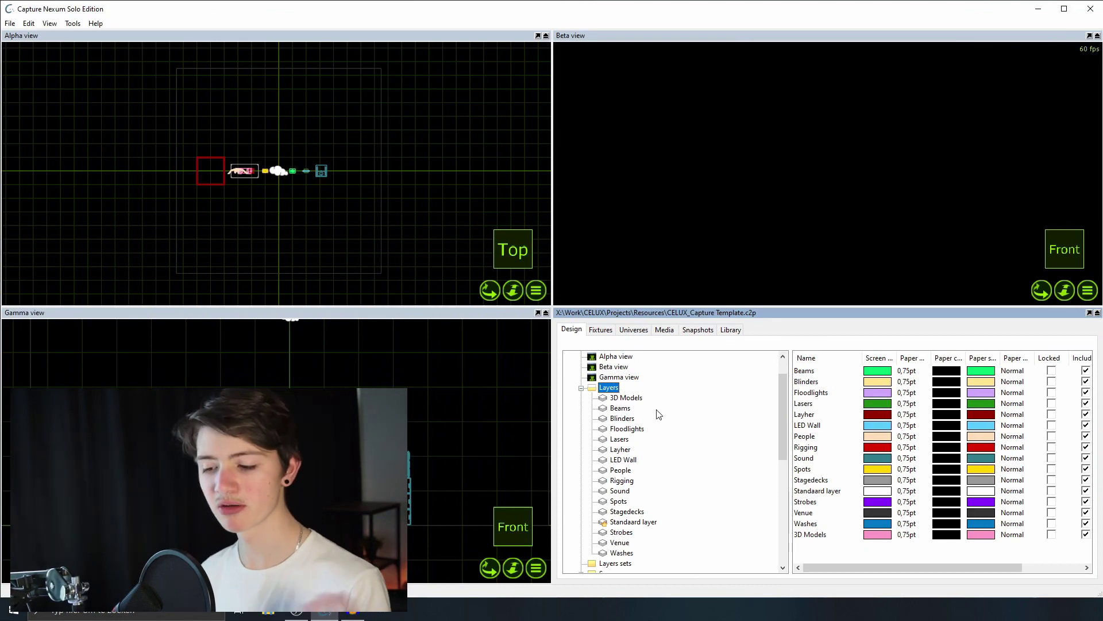
click(617, 400)
click(621, 408)
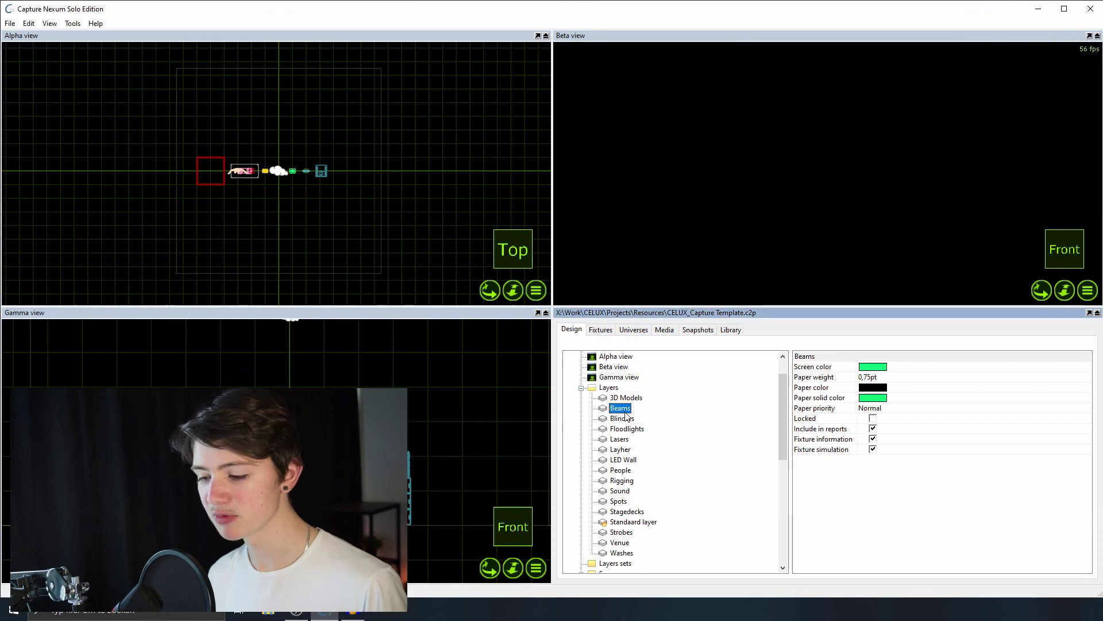
click(624, 417)
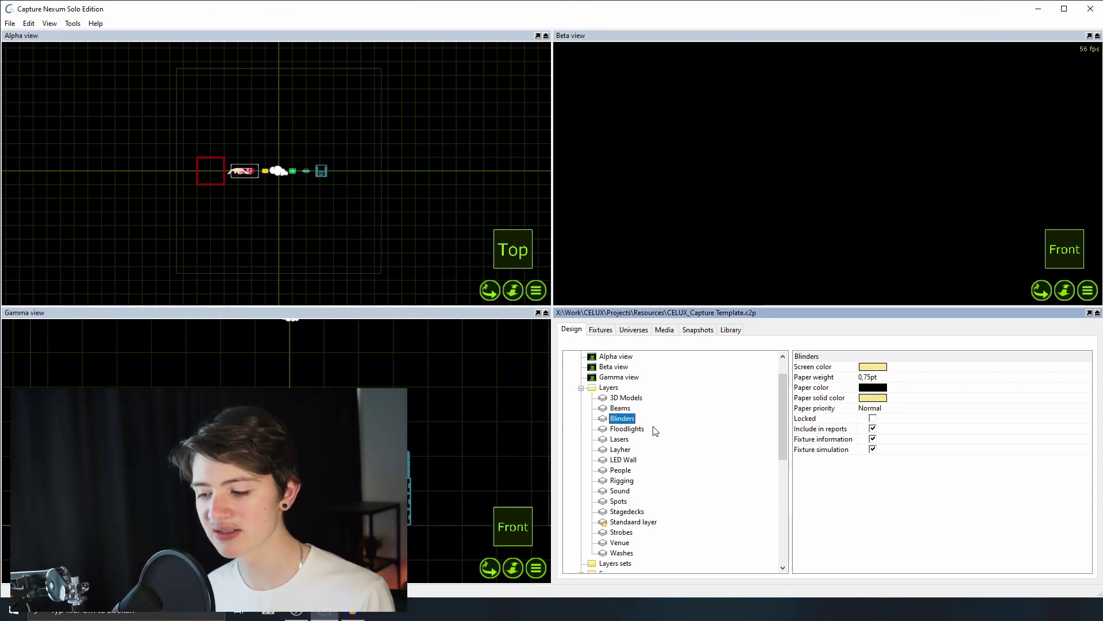
click(650, 428)
click(614, 441)
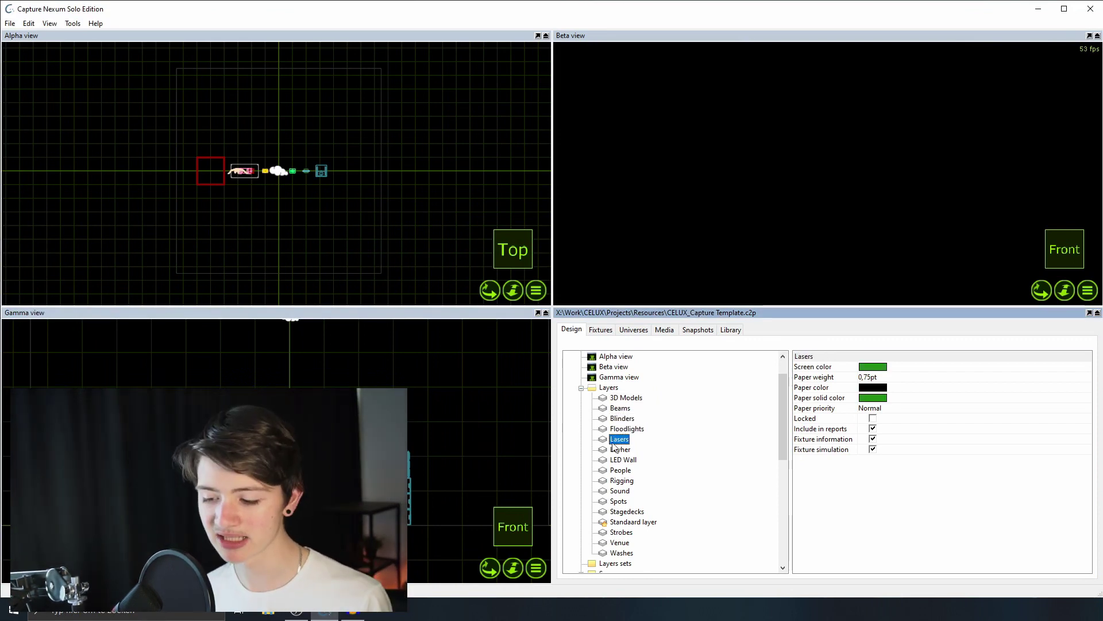
click(615, 449)
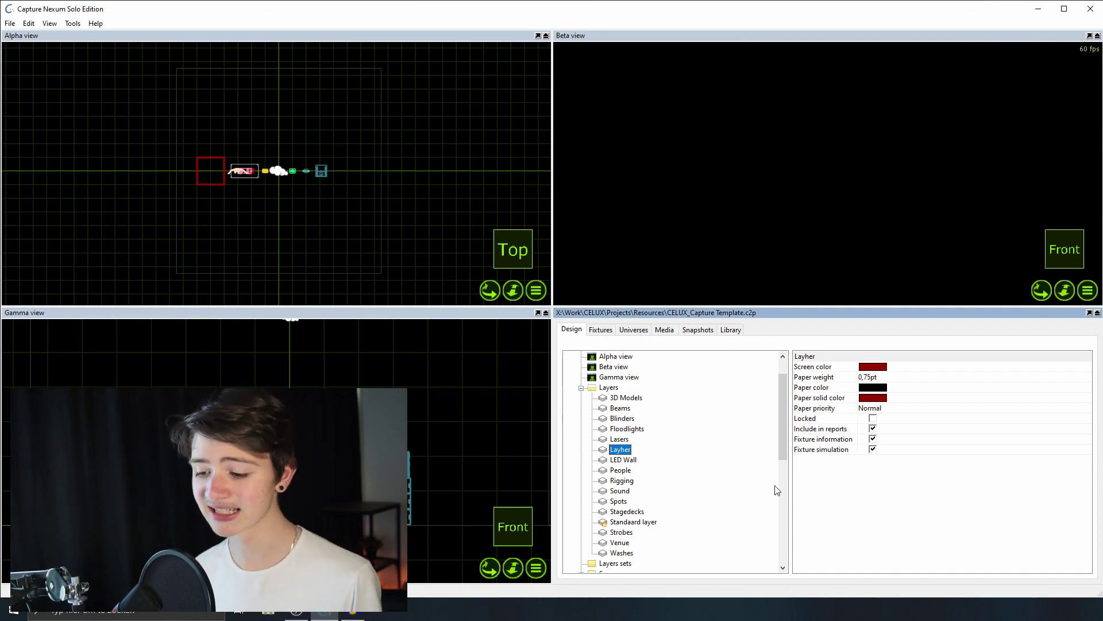
- Check the LED Wall layer's settings and inspect the panel properties of the LED wall object in the model
click(616, 461)
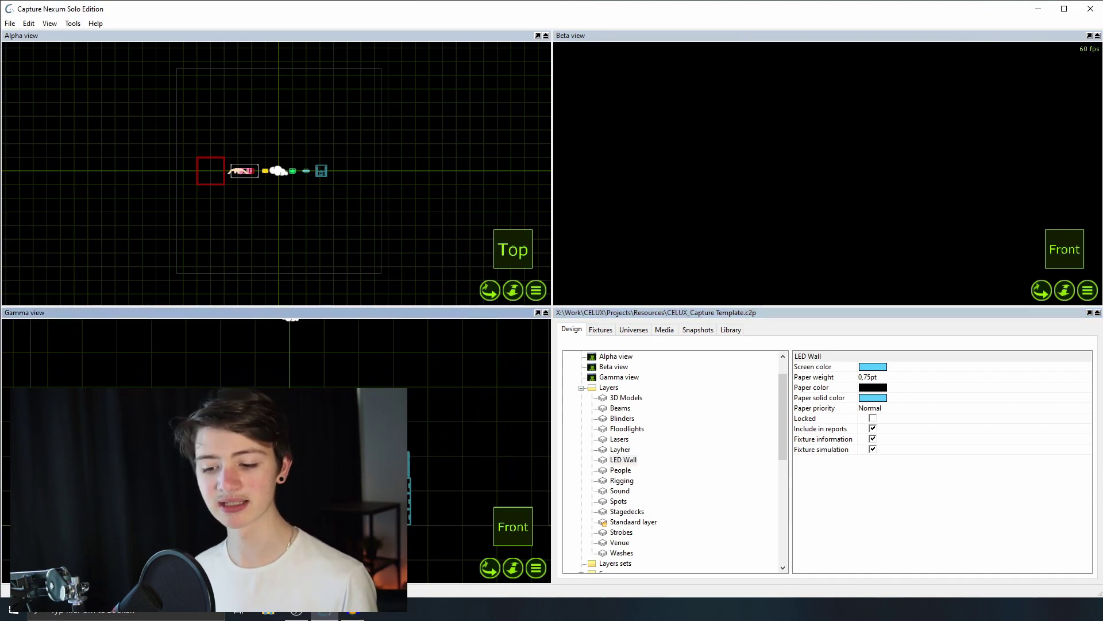
key(ctrl+v)
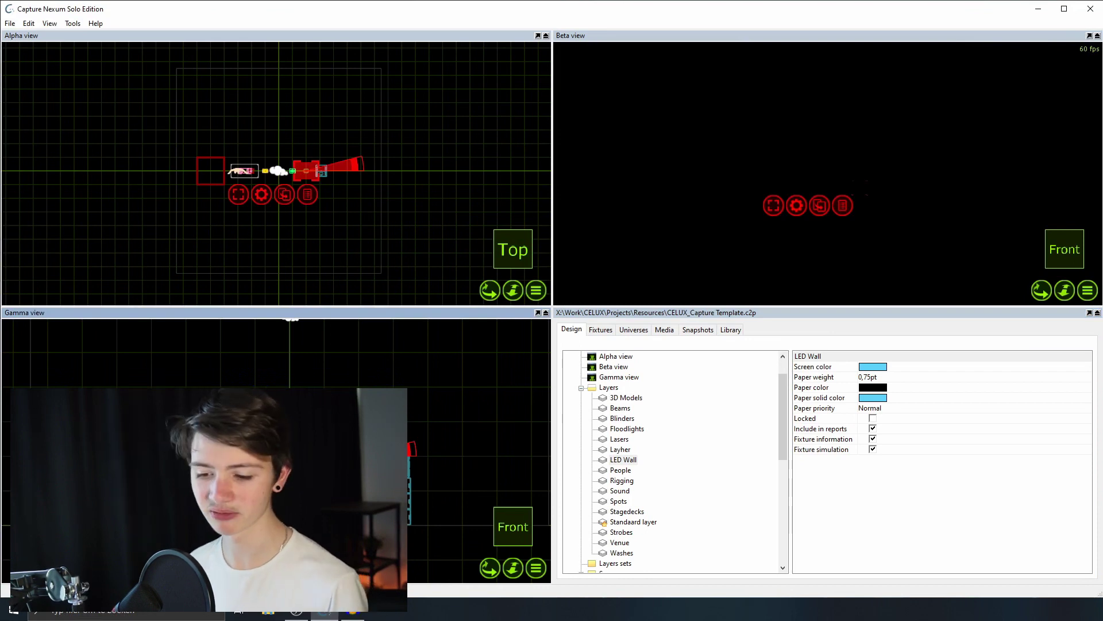
scroll(653, 530, down, 5)
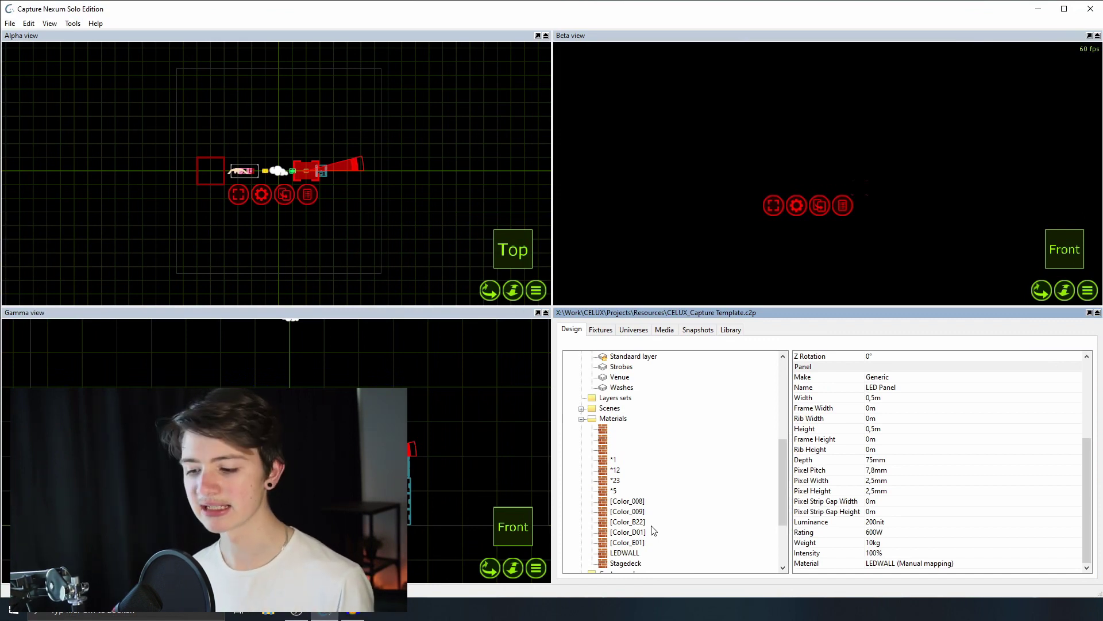
- Examine the settings of the People, Rigging, Sound, Spots, Stagedecks and Standaard layer layers
scroll(616, 498, up, 6)
click(619, 491)
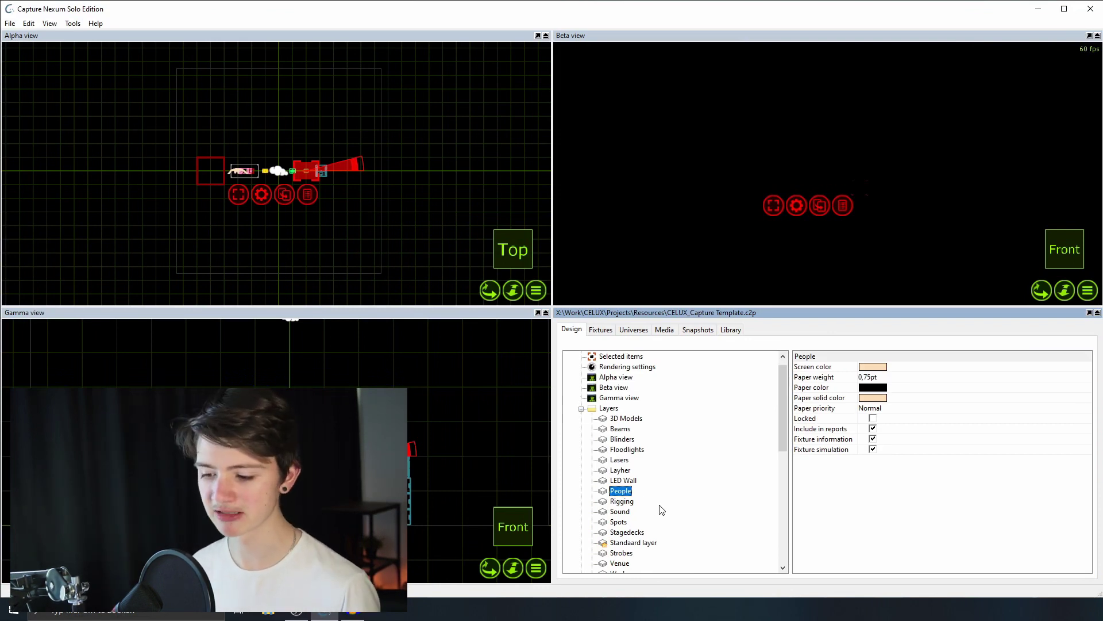
click(634, 502)
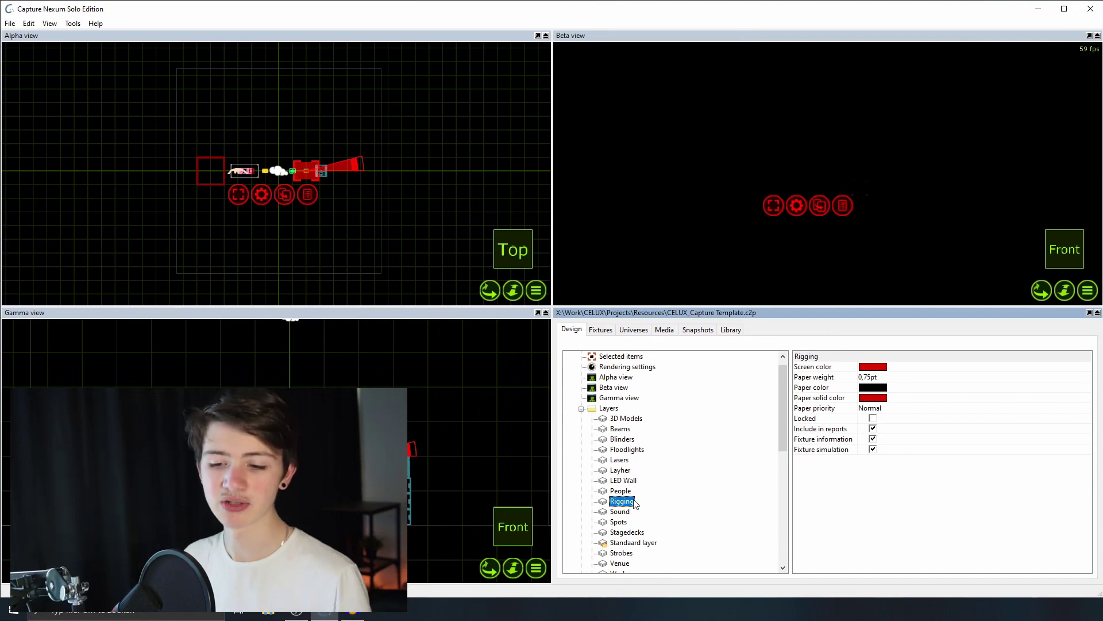
key(Down)
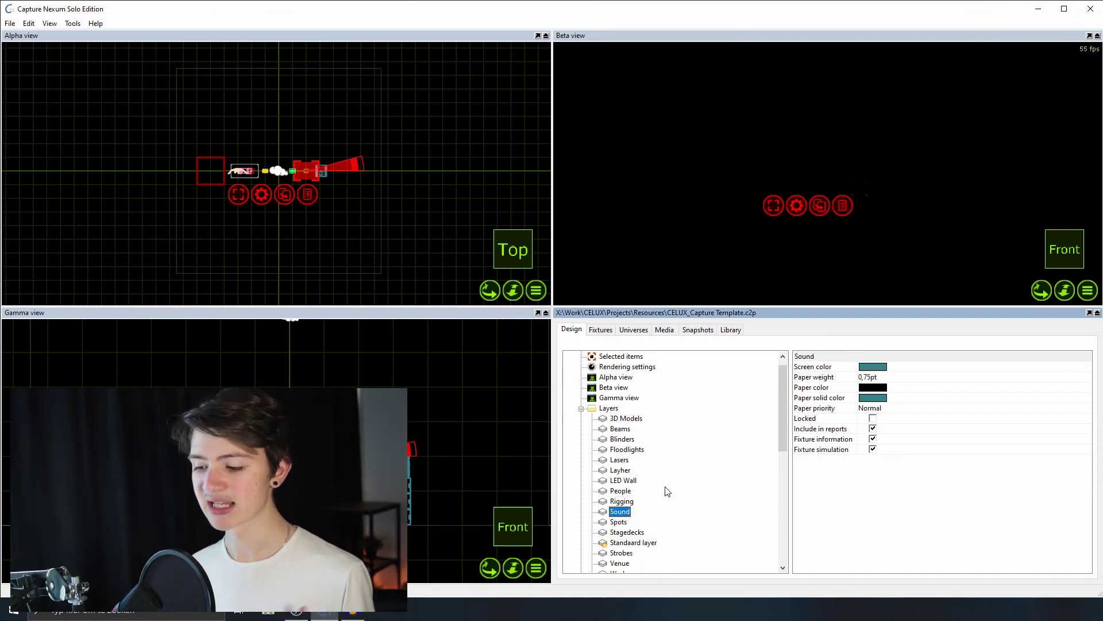
click(623, 513)
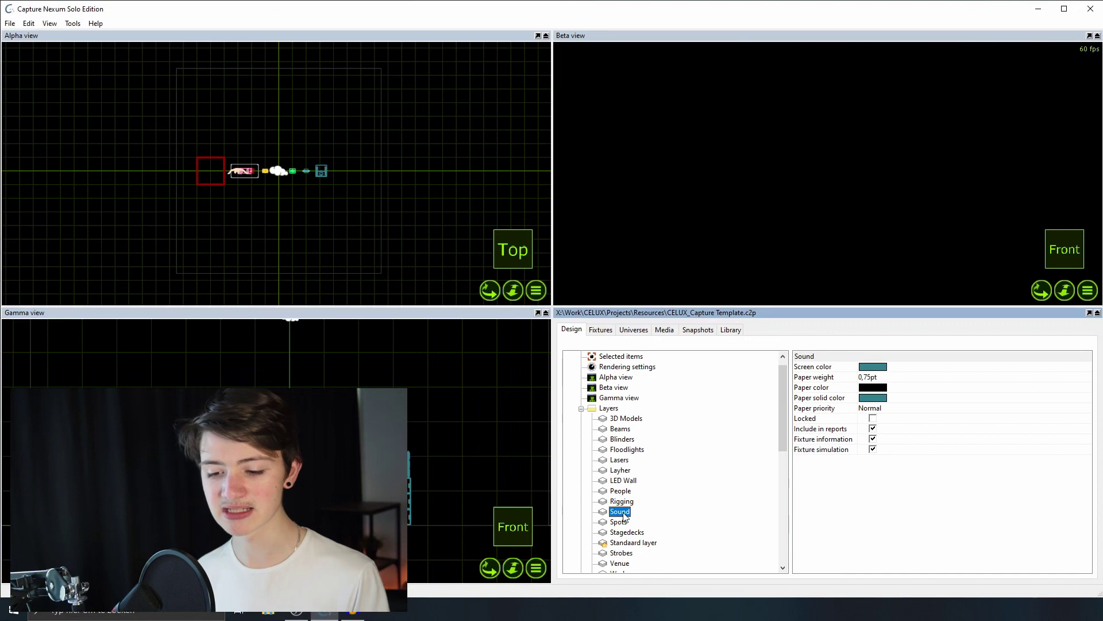
click(625, 521)
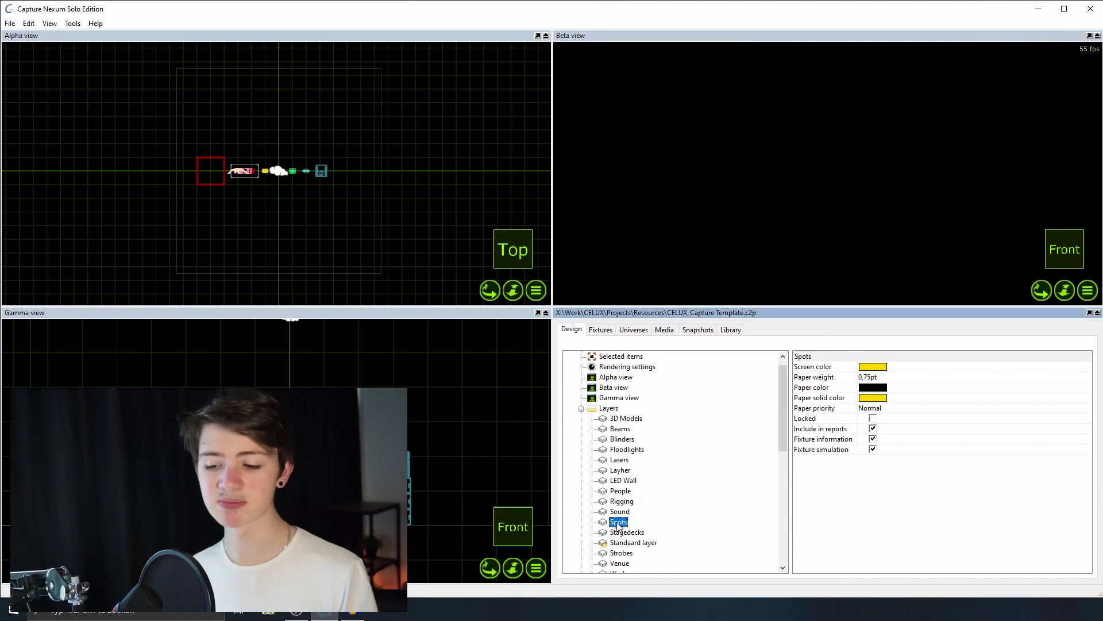
click(623, 532)
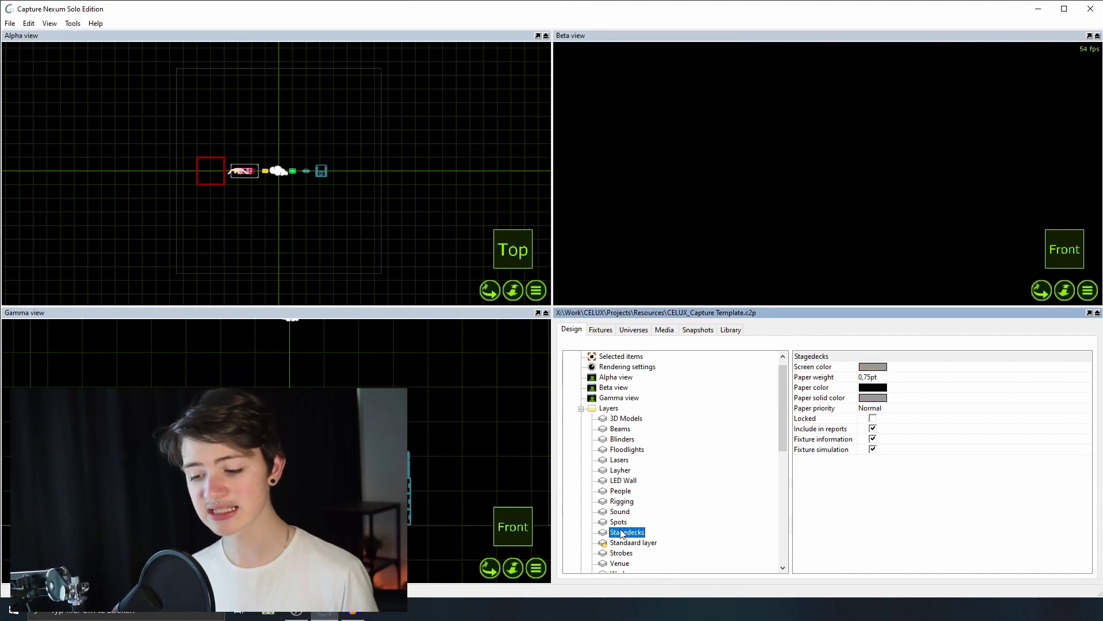
click(630, 543)
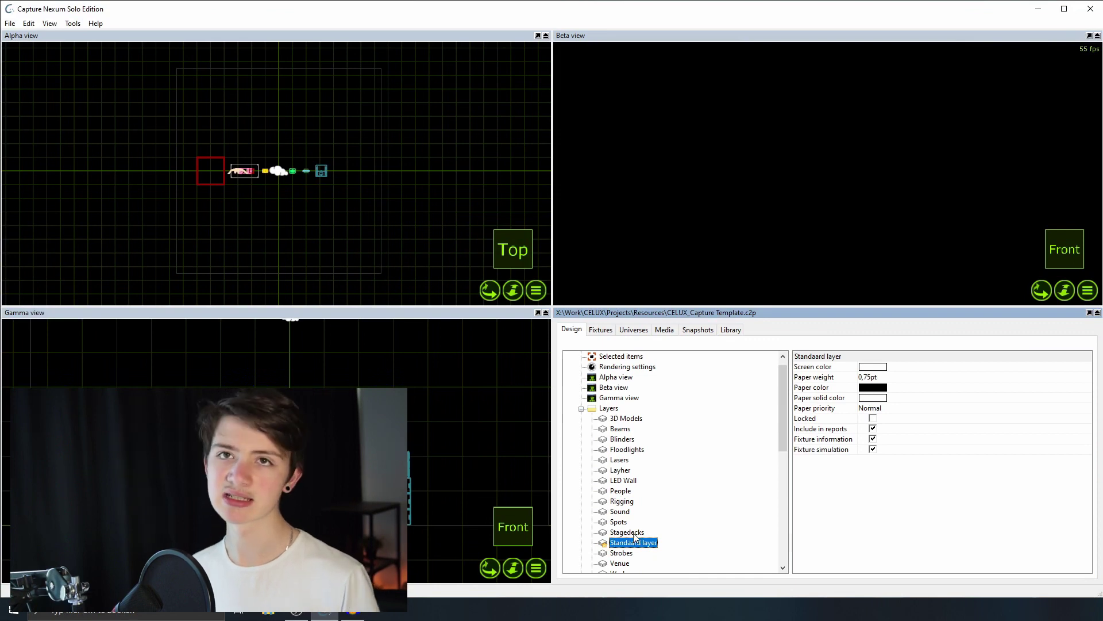
- Check the Strobes, Venue and Washes layers, temporarily selecting the venue model in the Gamma view
scroll(628, 552, down, 2)
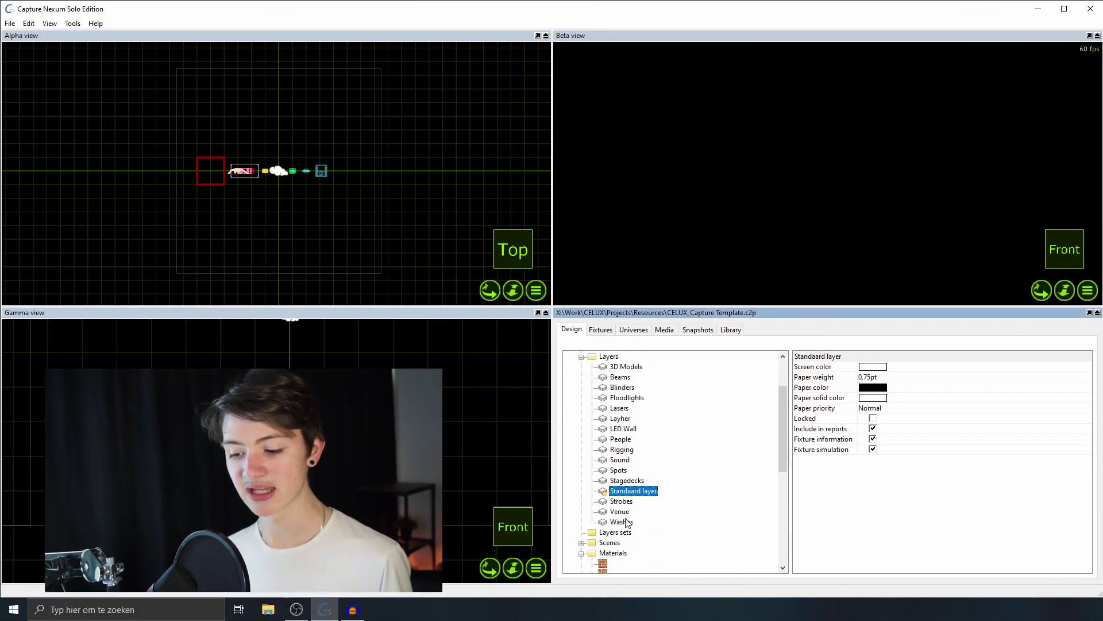
click(622, 502)
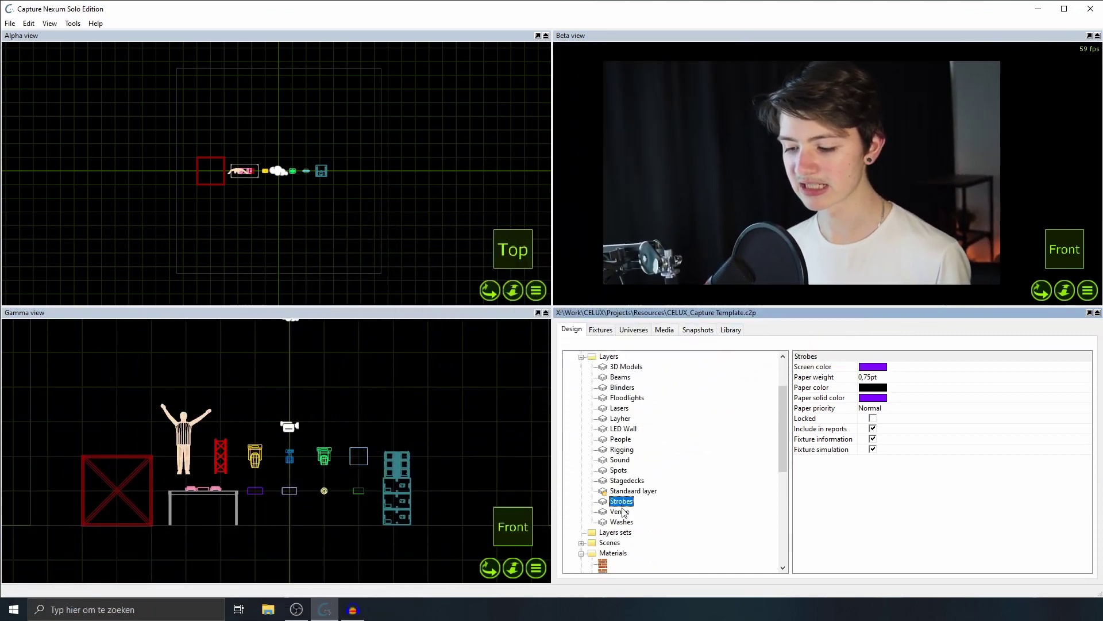
click(621, 511)
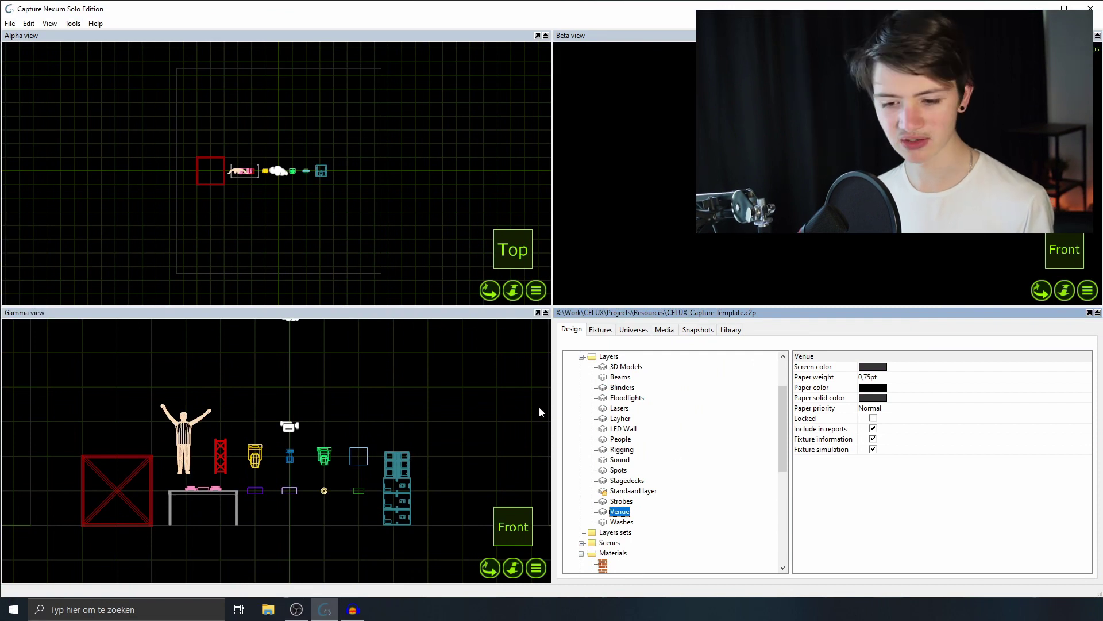
click(29, 492)
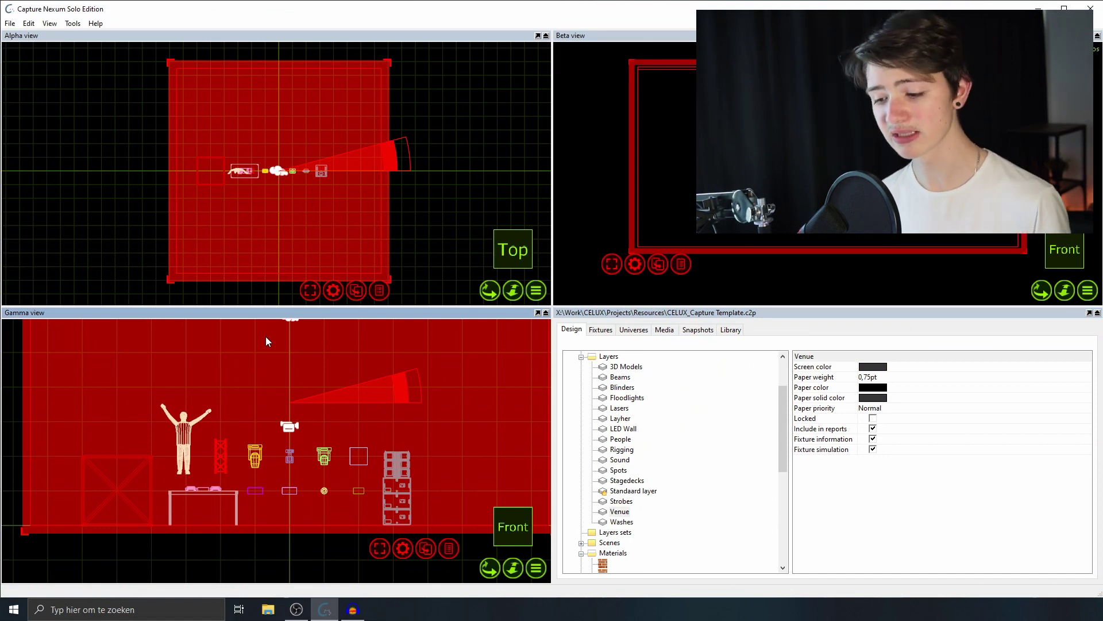
click(71, 546)
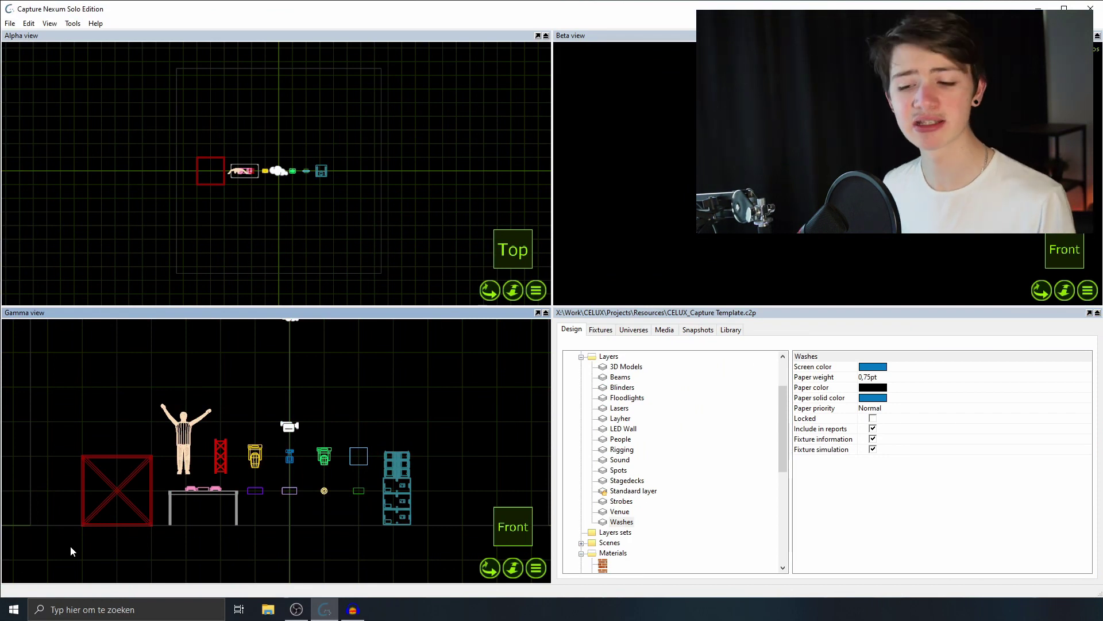
- Inspect the properties of the Stagedeck and LEDWALL materials
scroll(586, 475, down, 3)
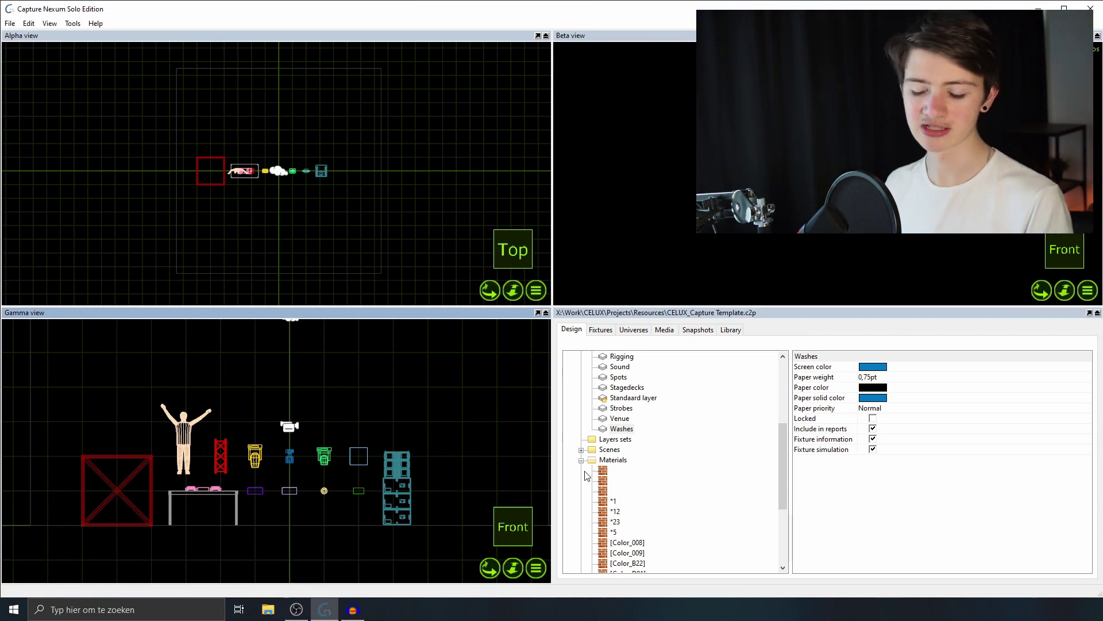
scroll(586, 474, down, 3)
click(626, 511)
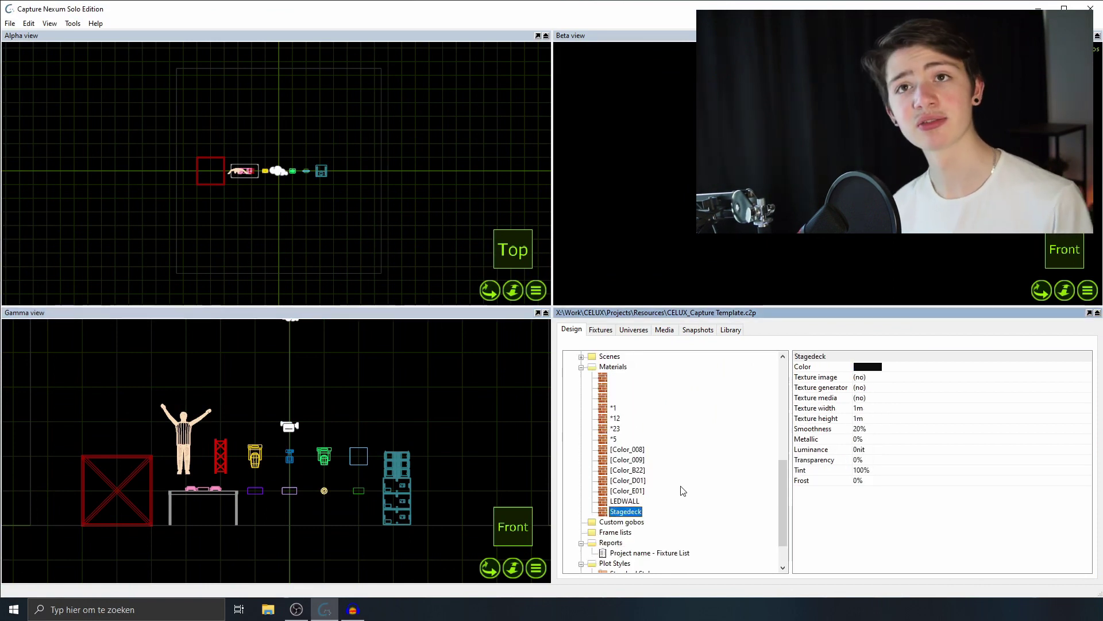
click(632, 501)
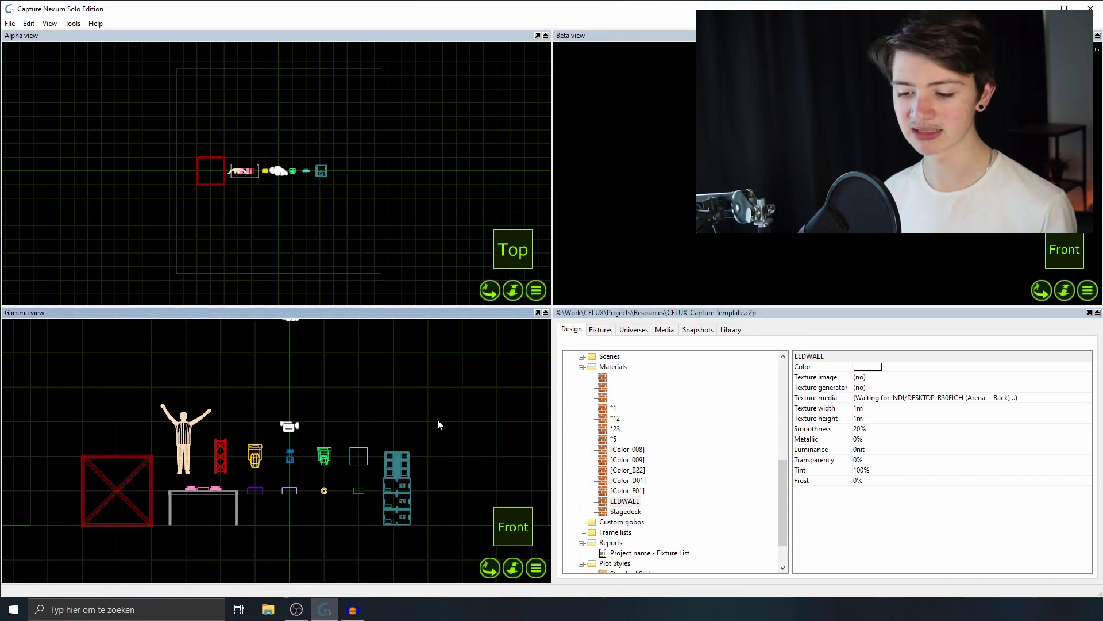
- Open the "Project name - Fixture List" report, inspect its contents and name setting, and close it
scroll(614, 448, down, 1)
click(625, 521)
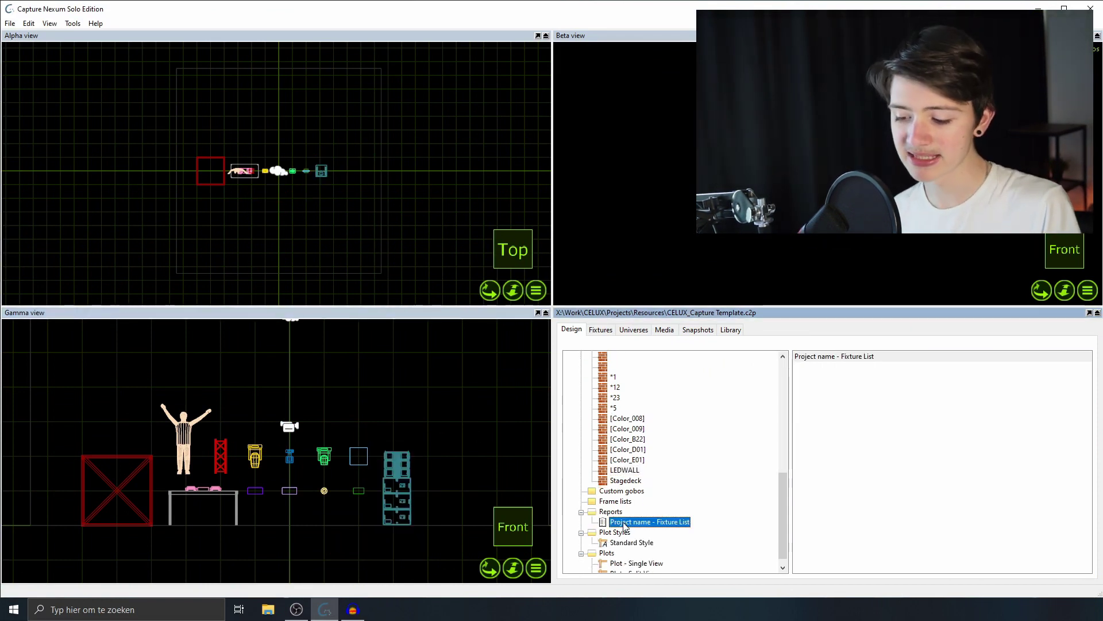
double_click(624, 522)
click(426, 116)
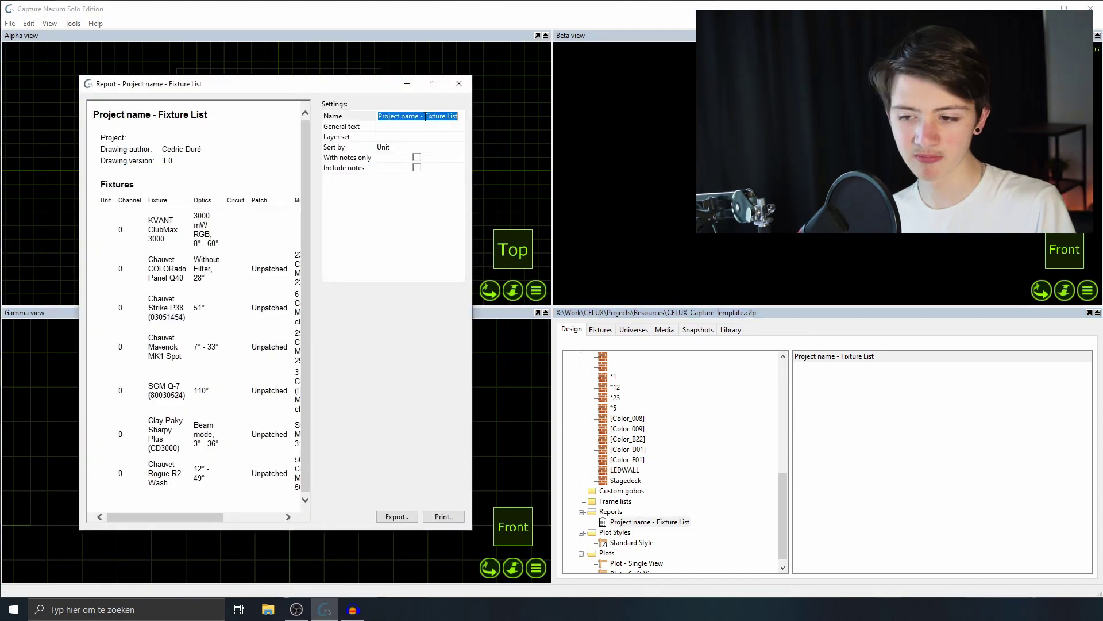
drag(420, 116, 378, 116)
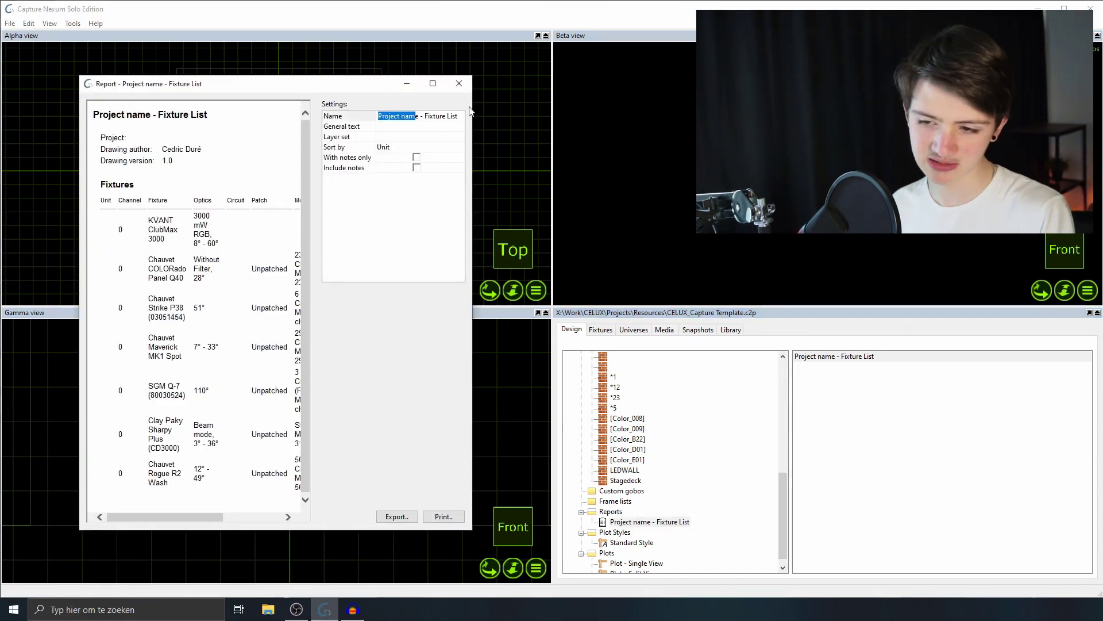
click(459, 83)
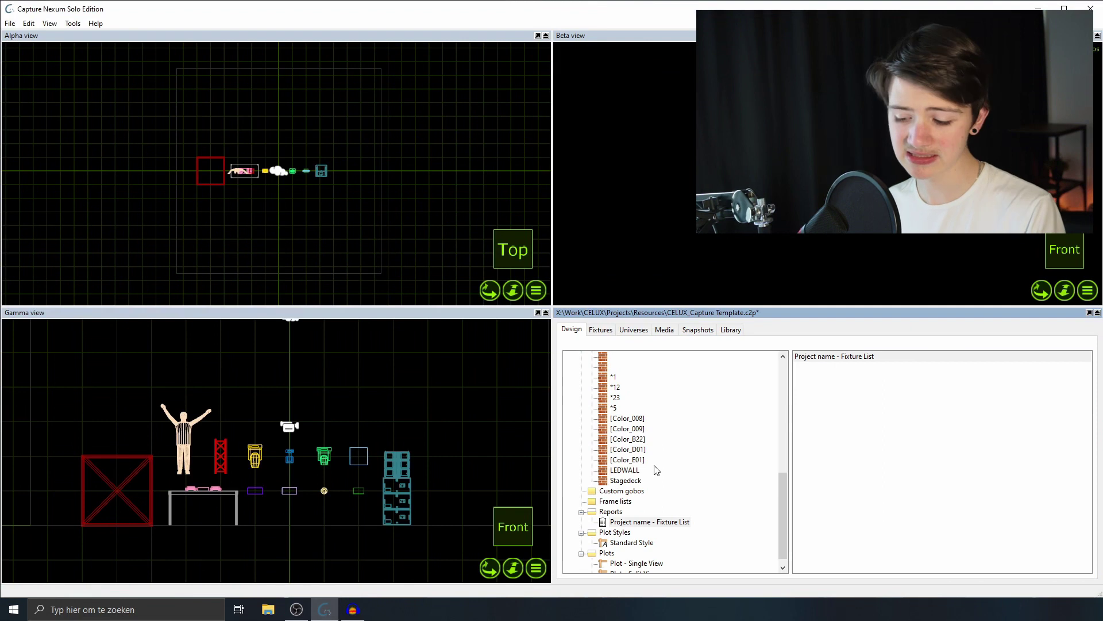
- Open the "Plot - Single View" plot and inspect the properties of its main drawing view
scroll(630, 533, down, 1)
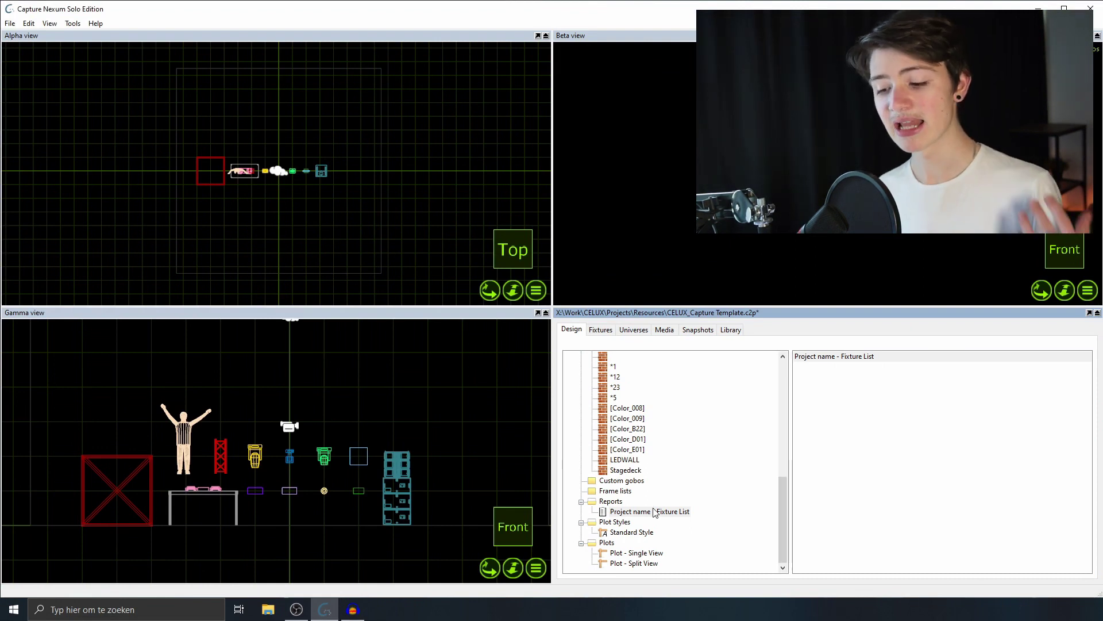
click(643, 554)
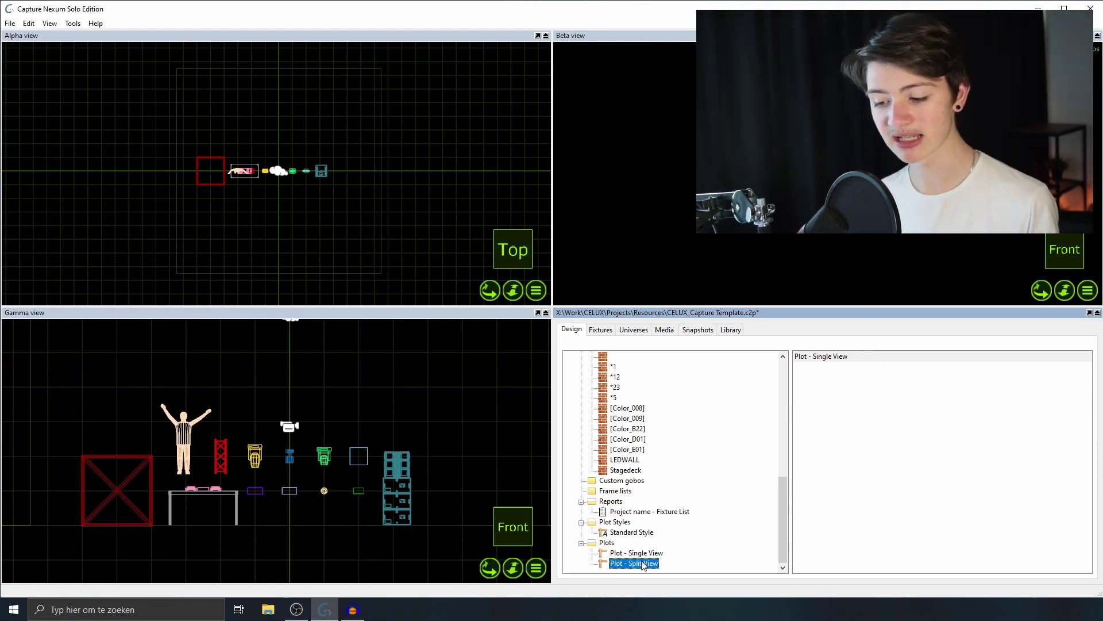
double_click(659, 554)
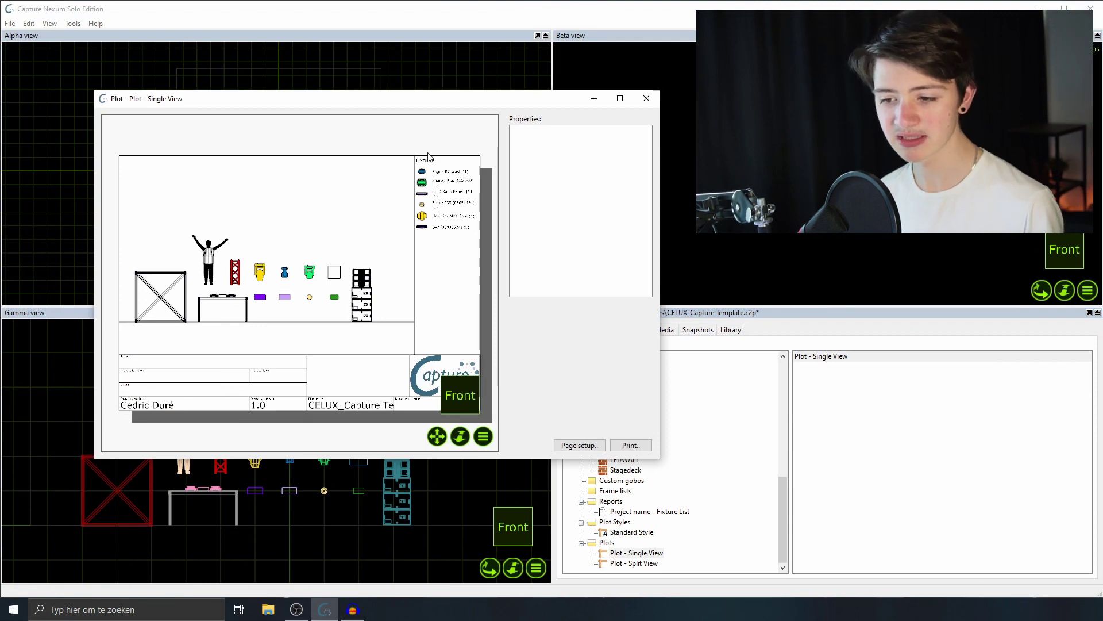
click(374, 206)
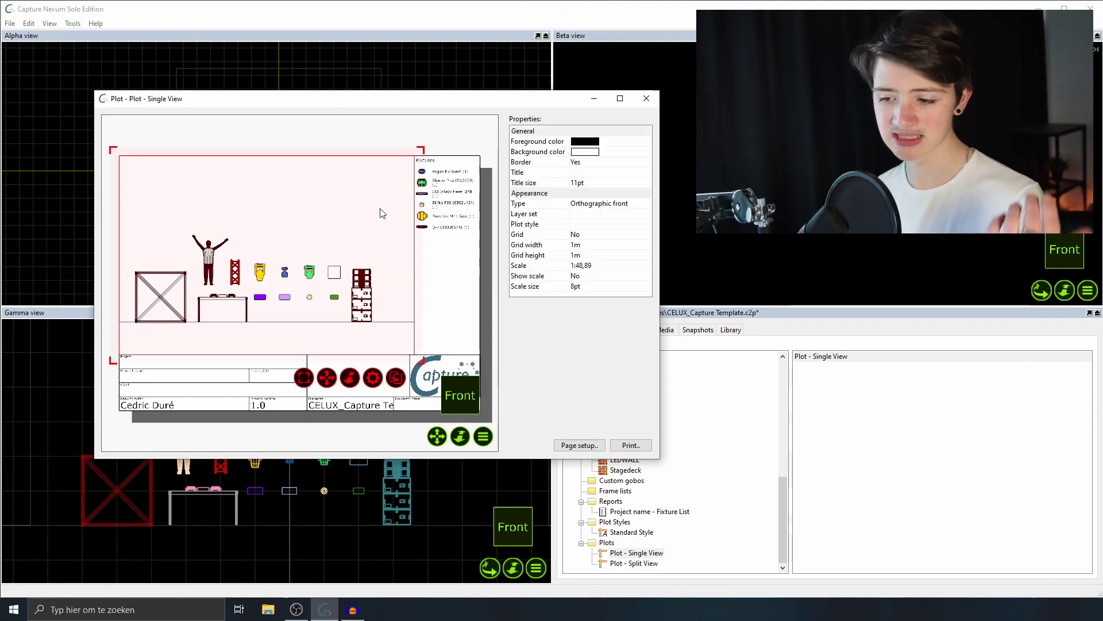
- Switch the plot view's type to Orthographic top, return it to Orthographic front, and close the plot
click(598, 203)
click(598, 216)
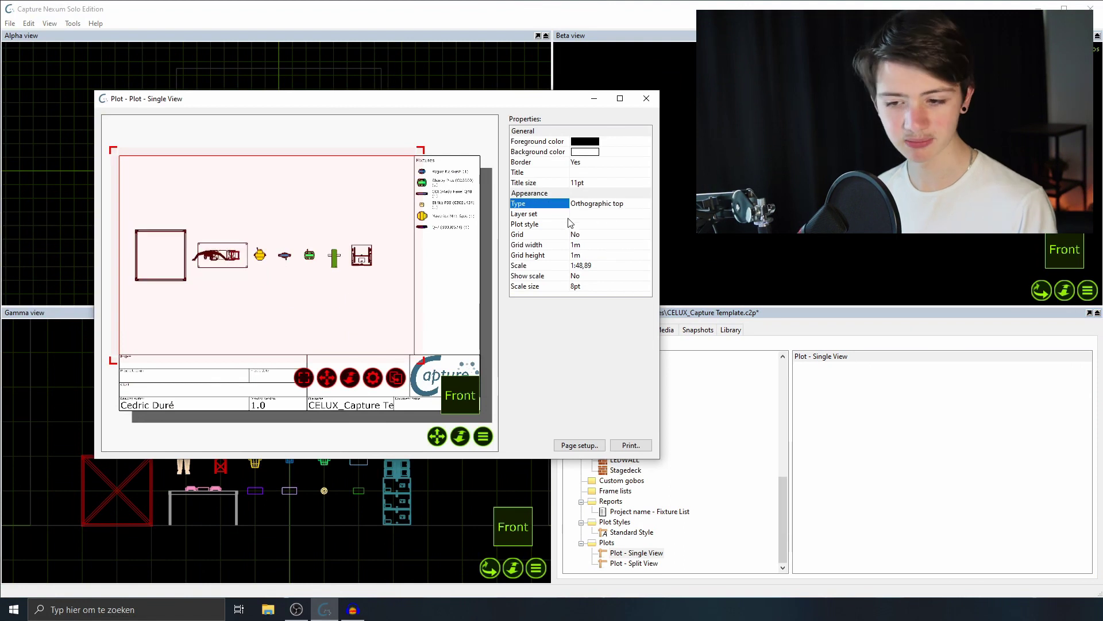
click(579, 204)
click(582, 224)
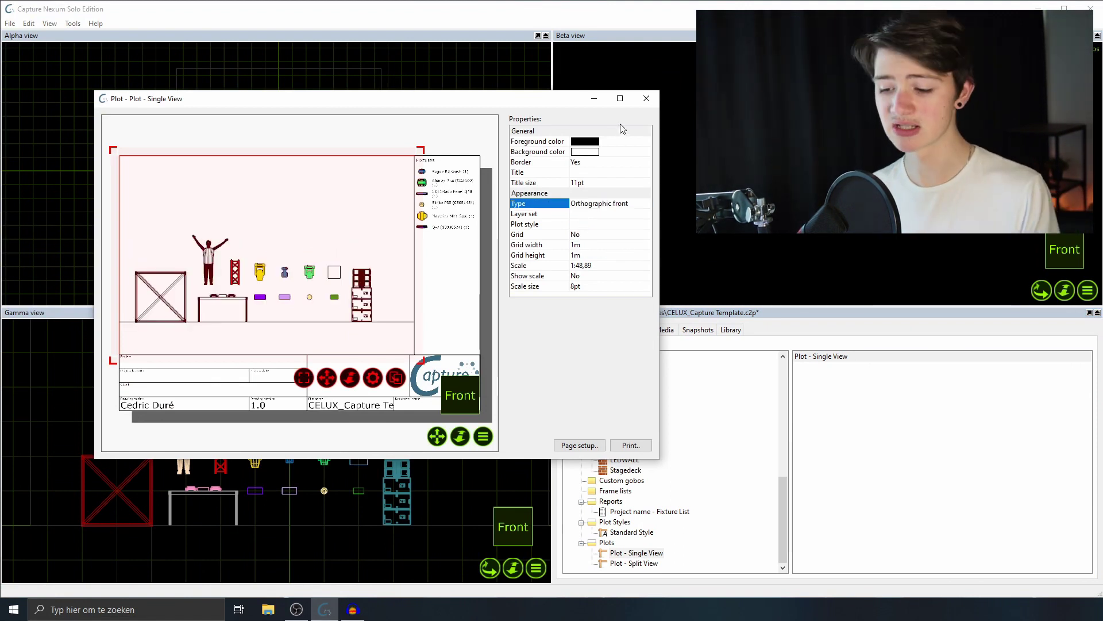
click(647, 98)
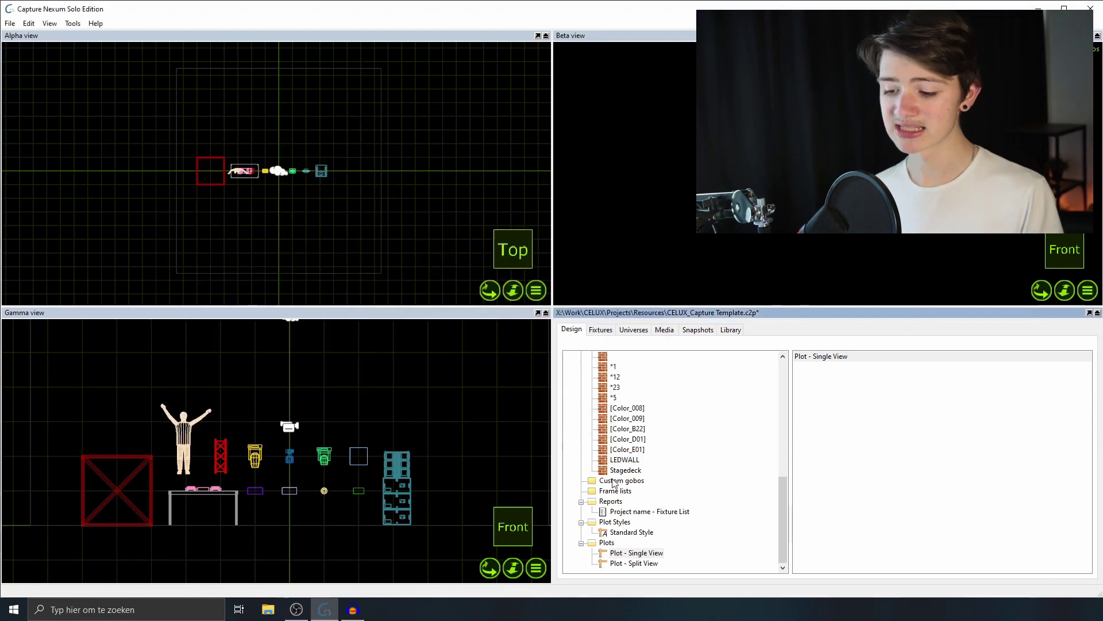
- Open the "Plot - Split View" plot, examine its two-view layout, and close it
double_click(631, 563)
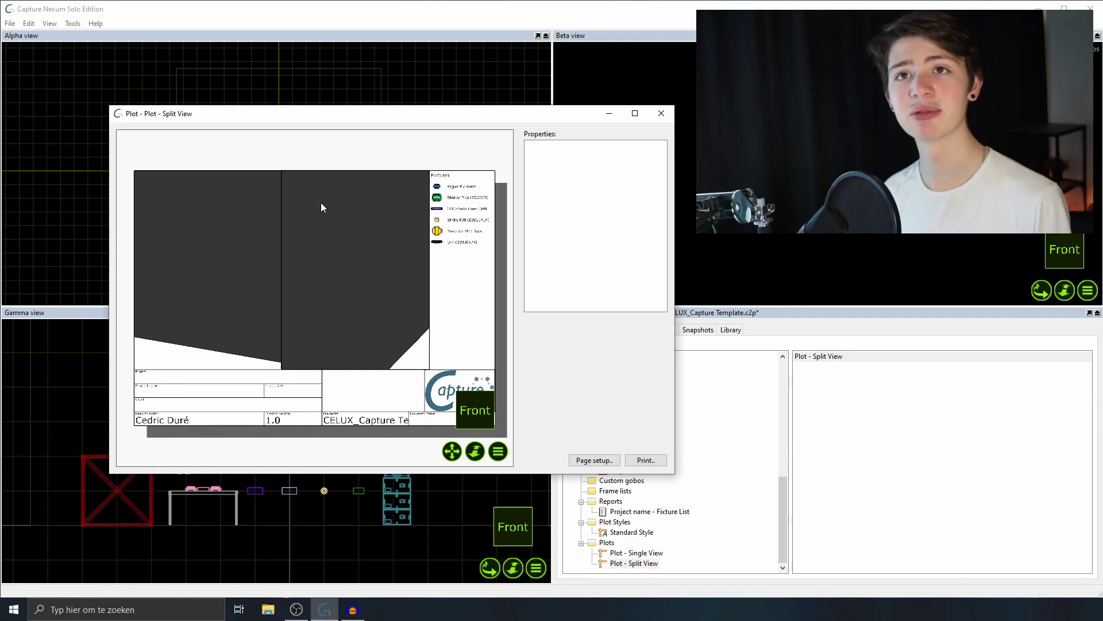
key(Escape)
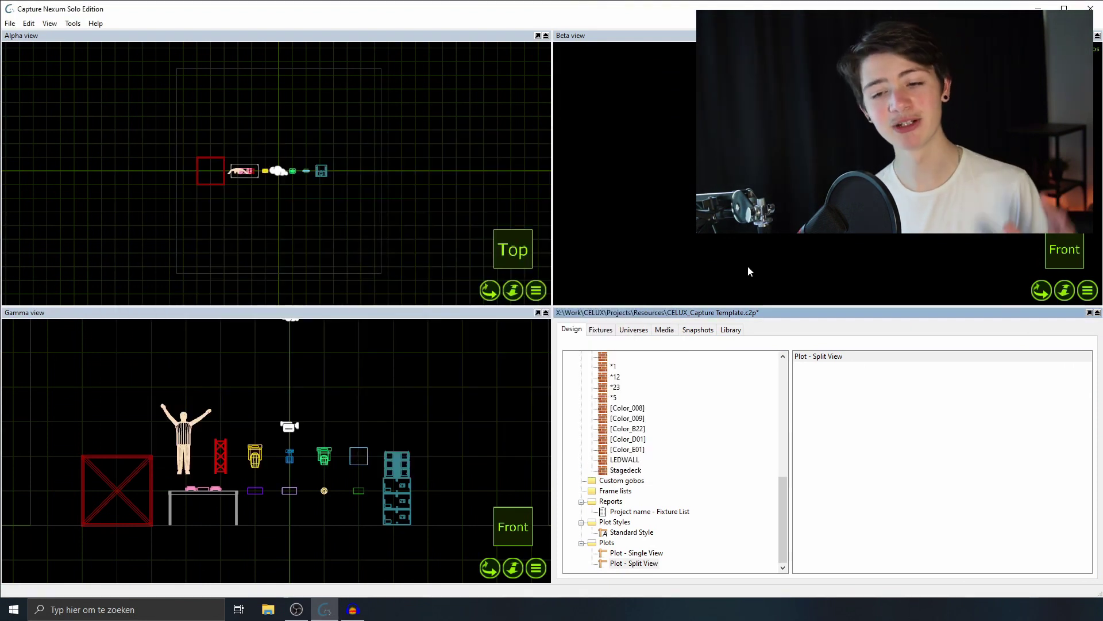